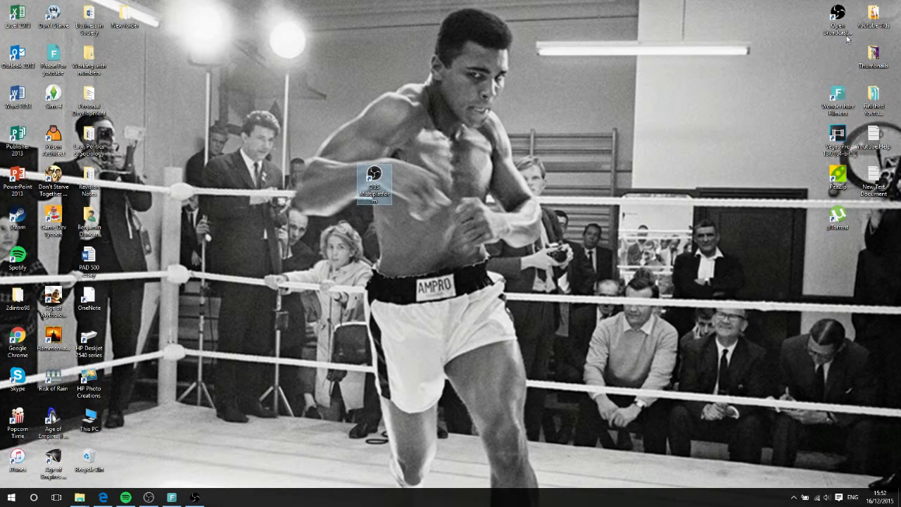
drag(841, 22, 481, 173)
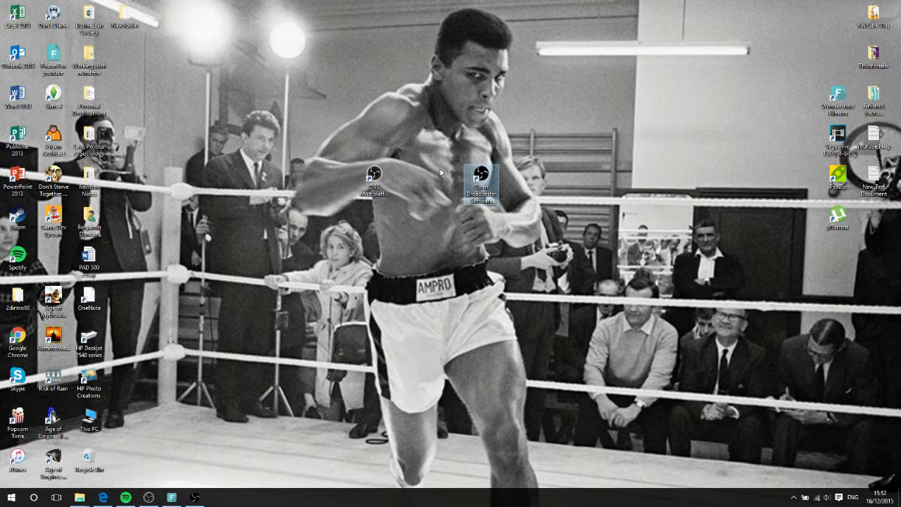
click(530, 161)
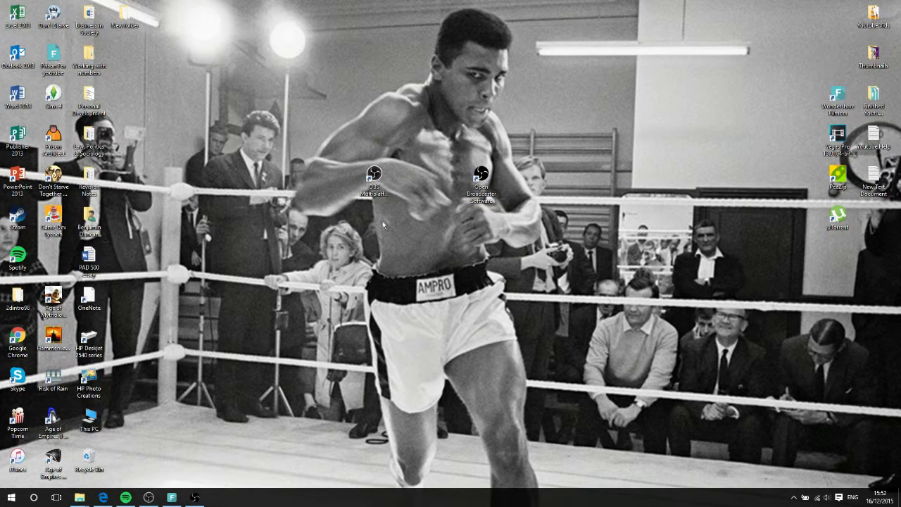
drag(481, 178, 838, 63)
drag(374, 176, 838, 21)
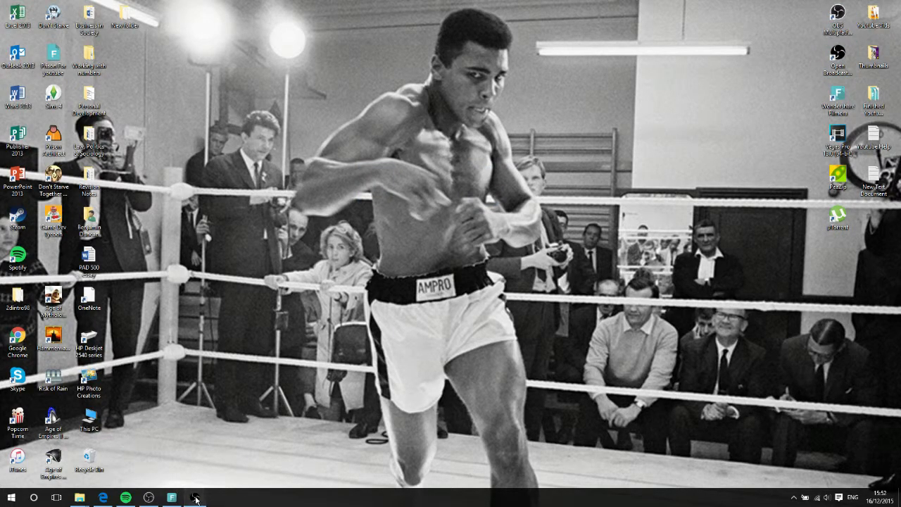
Open the OBS Studio window from the taskbar, minimising the older Open Broadcaster Software window
click(194, 498)
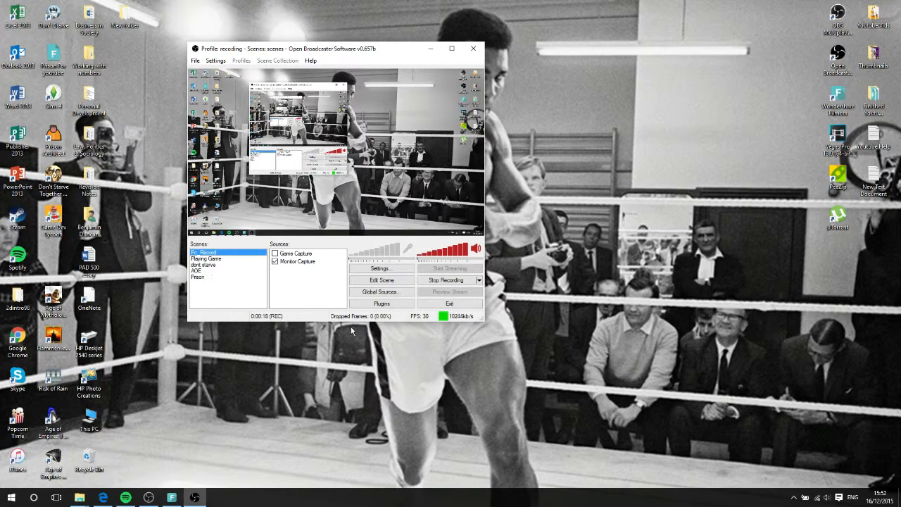
click(430, 48)
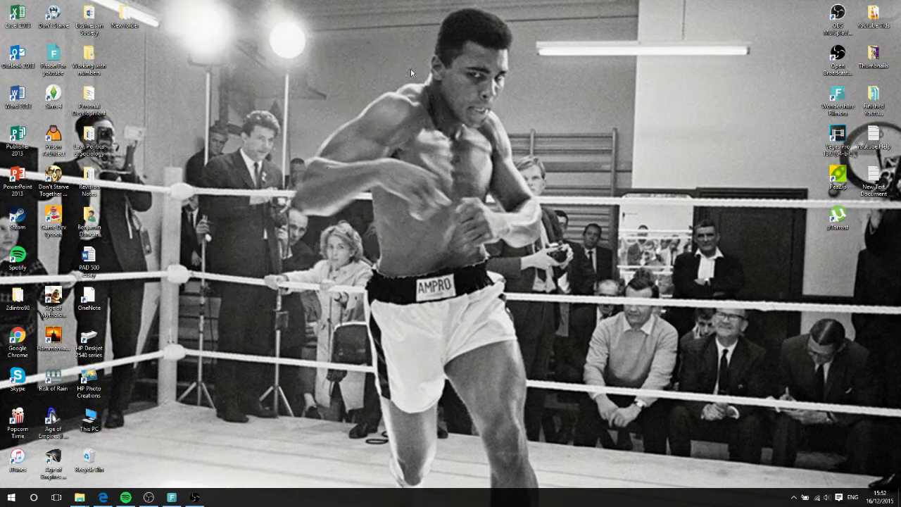
click(148, 498)
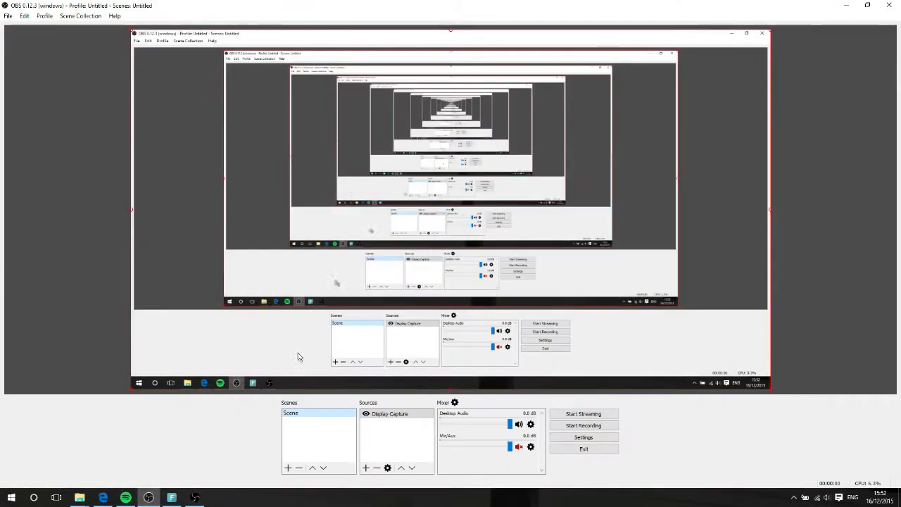
right_click(329, 437)
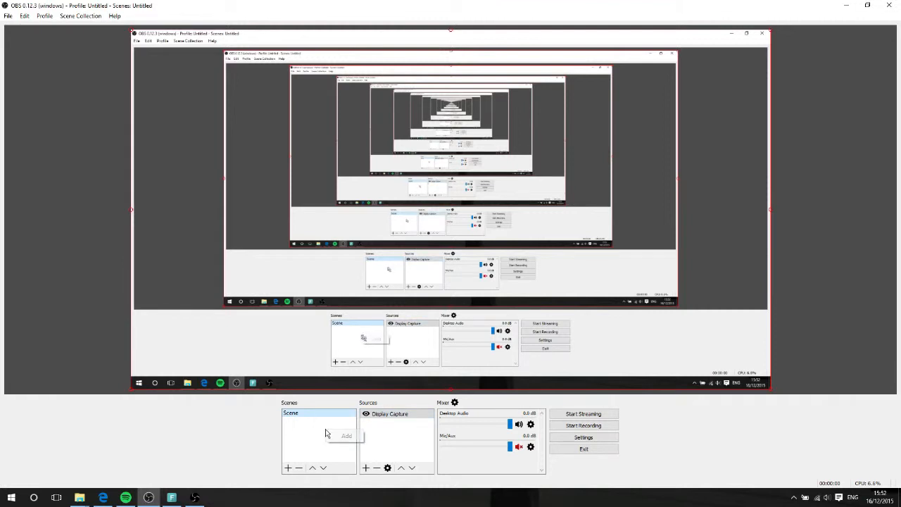
click(330, 437)
key(Delete)
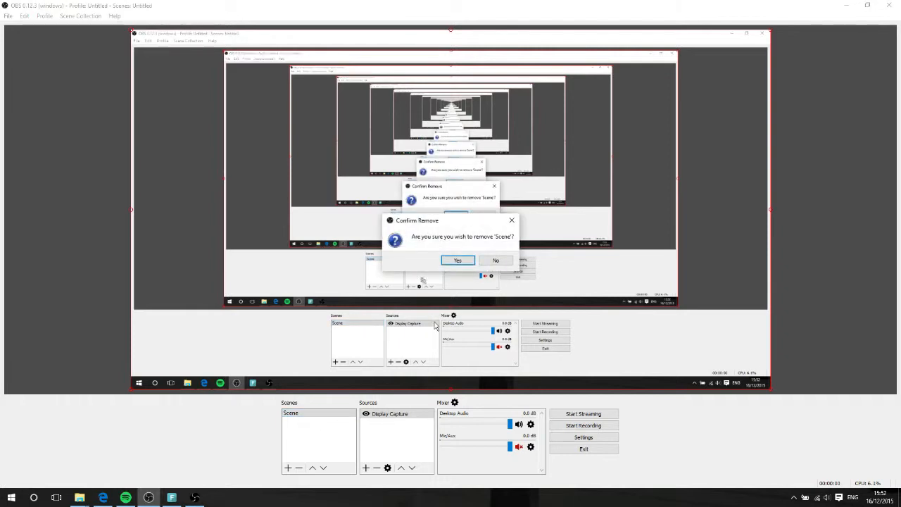
click(494, 259)
Add a new scene named Youtube
right_click(315, 436)
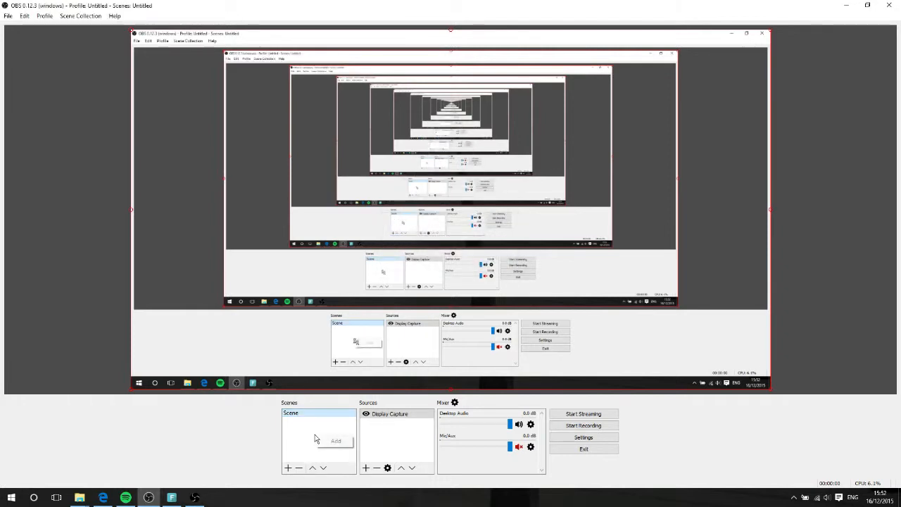
click(335, 441)
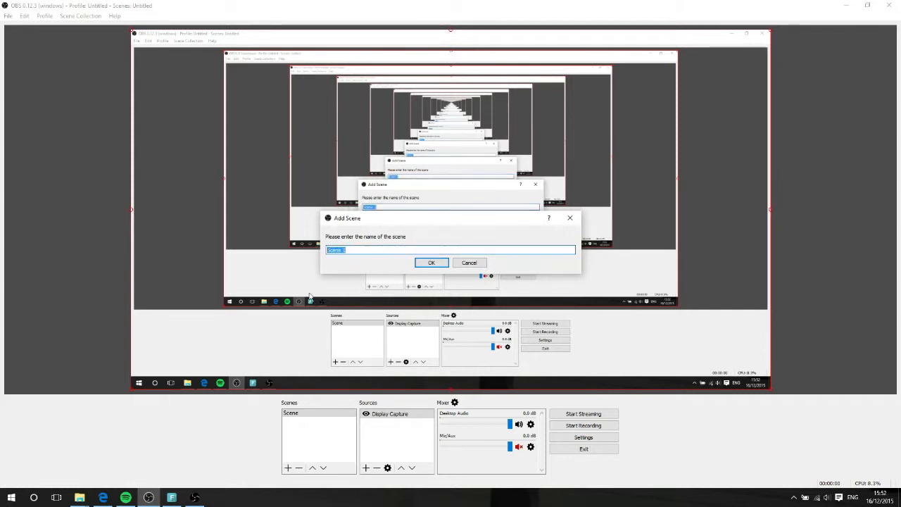
text(Youtube)
click(430, 263)
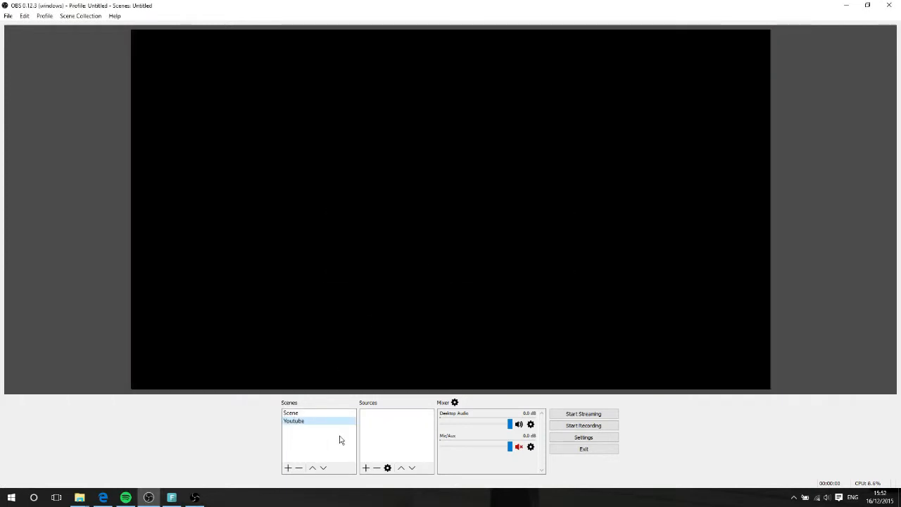
Add a Display Capture source to the Youtube scene, choosing the display and the Capture Cursor option
right_click(388, 433)
mouse_move(397, 436)
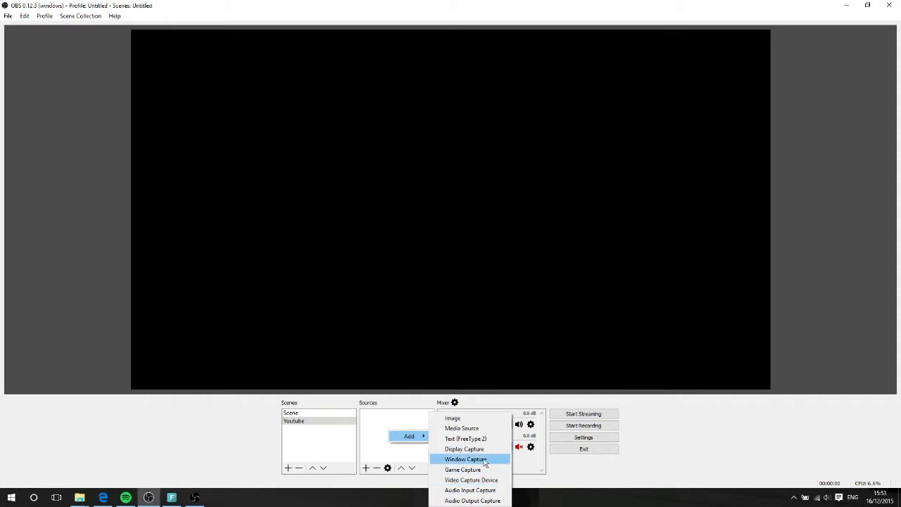
click(463, 449)
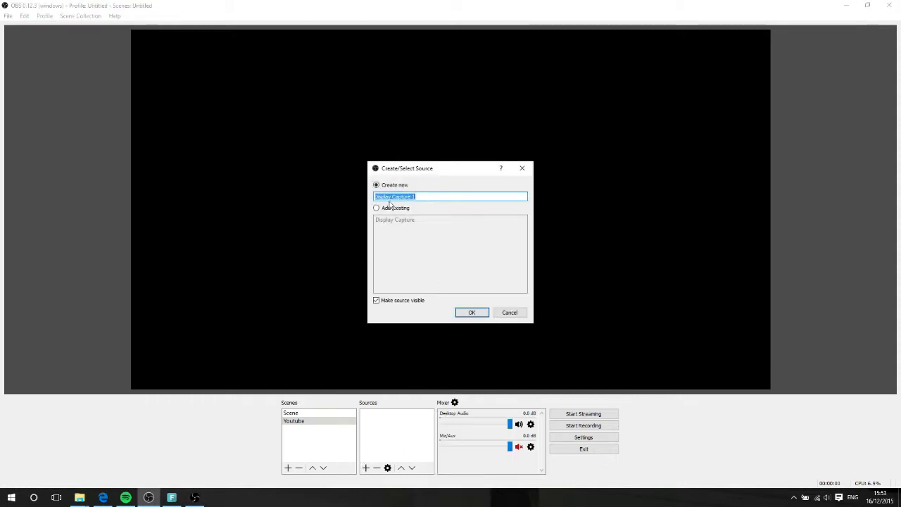
click(472, 313)
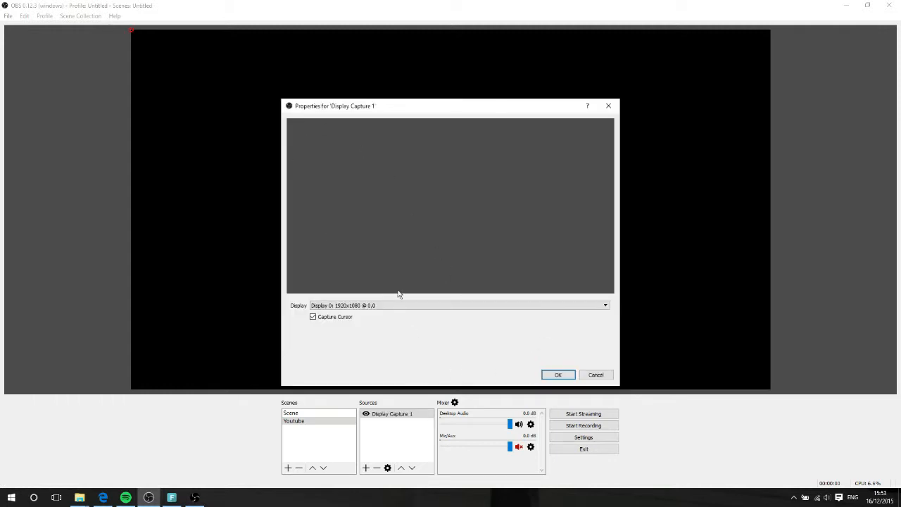
click(407, 305)
click(394, 345)
click(313, 316)
click(557, 375)
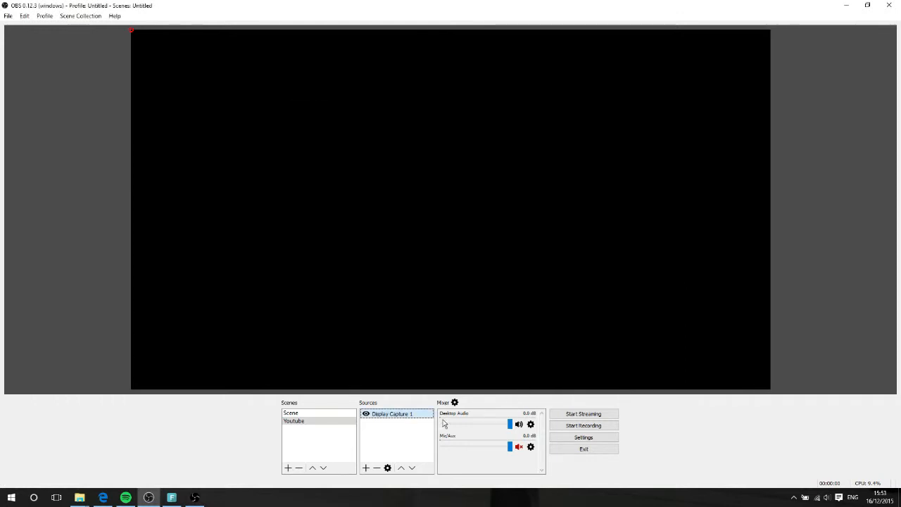
Select the Scene scene and open its Display Capture properties, then close them
click(332, 413)
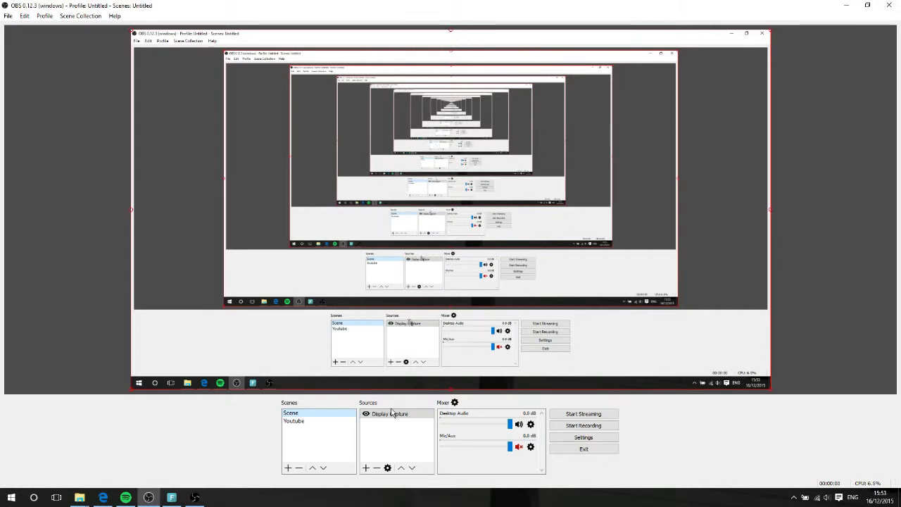
click(387, 468)
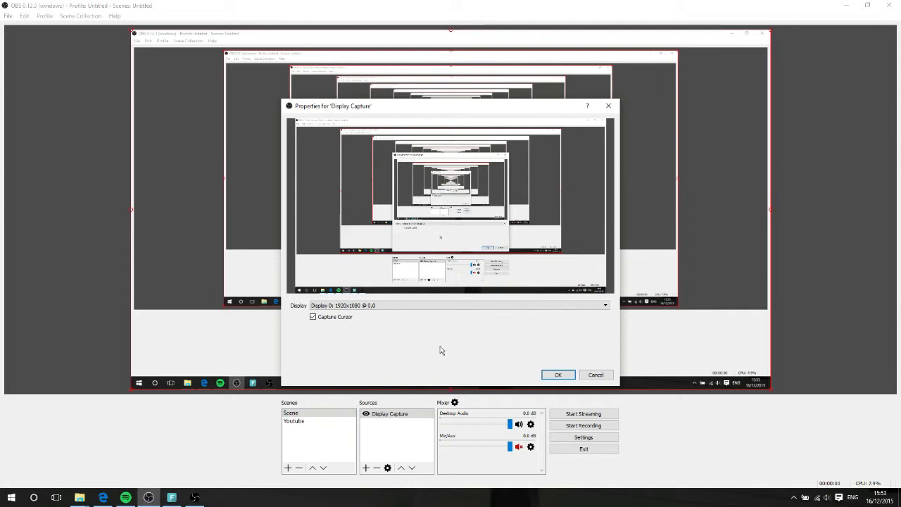
click(555, 375)
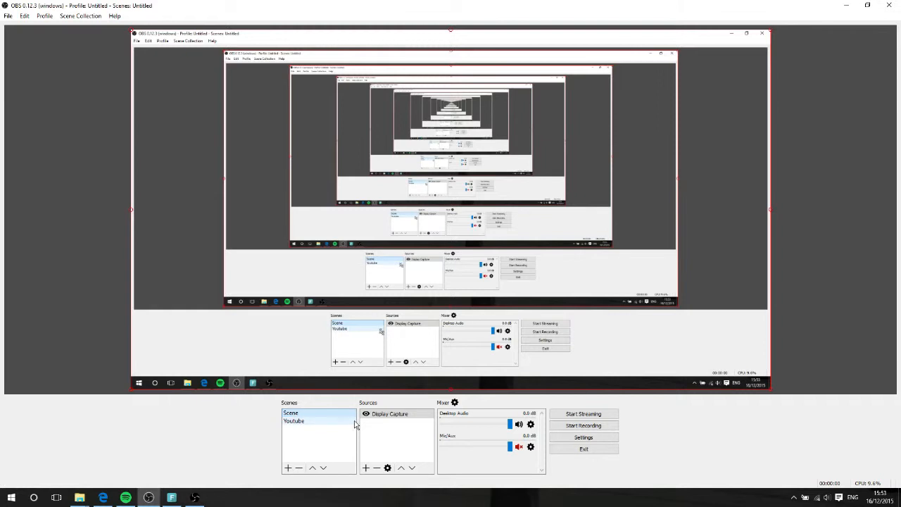
Open the settings and review the Stream service options
click(584, 441)
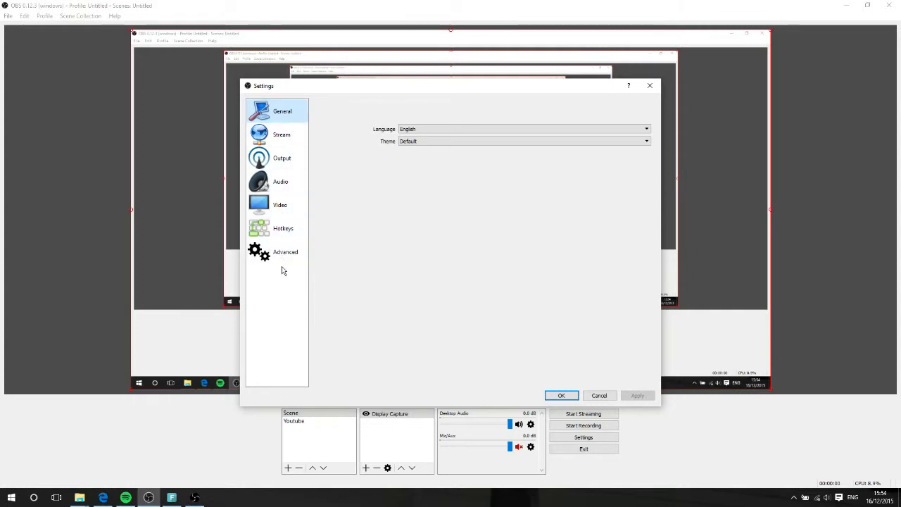
click(282, 140)
click(444, 132)
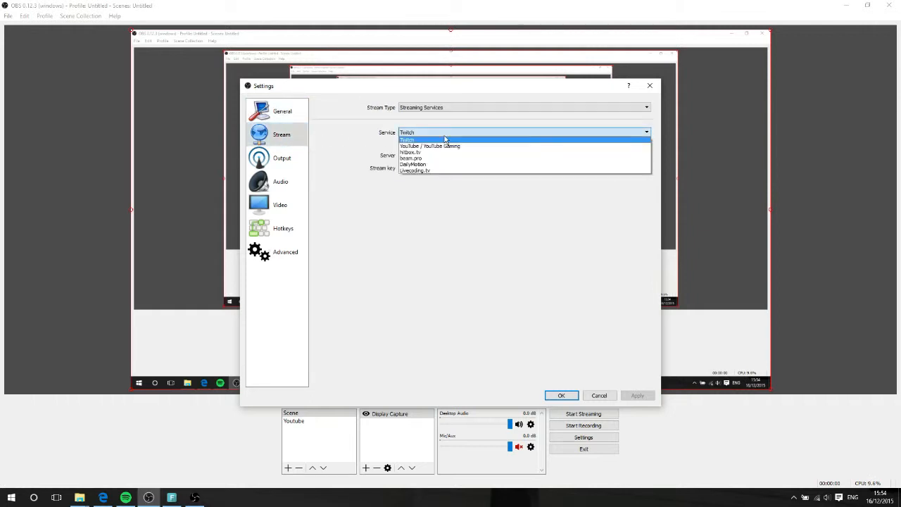
click(365, 149)
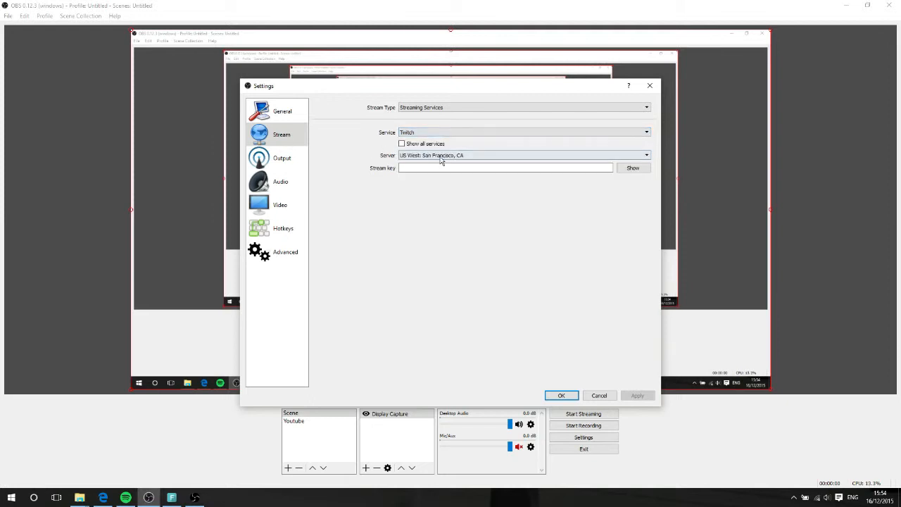
In the Output settings, set the video bitrate to 10000 and keep recording quality at High Quality, Medium File Size
click(273, 159)
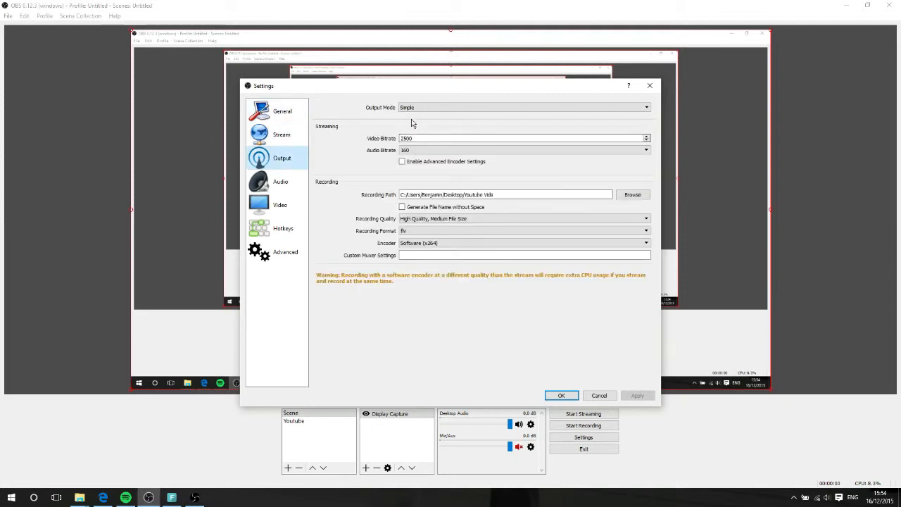
click(435, 108)
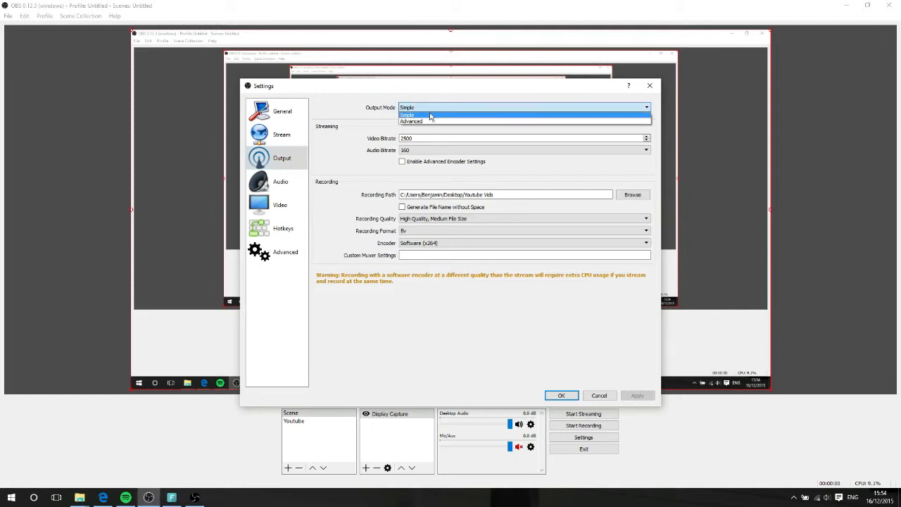
click(371, 140)
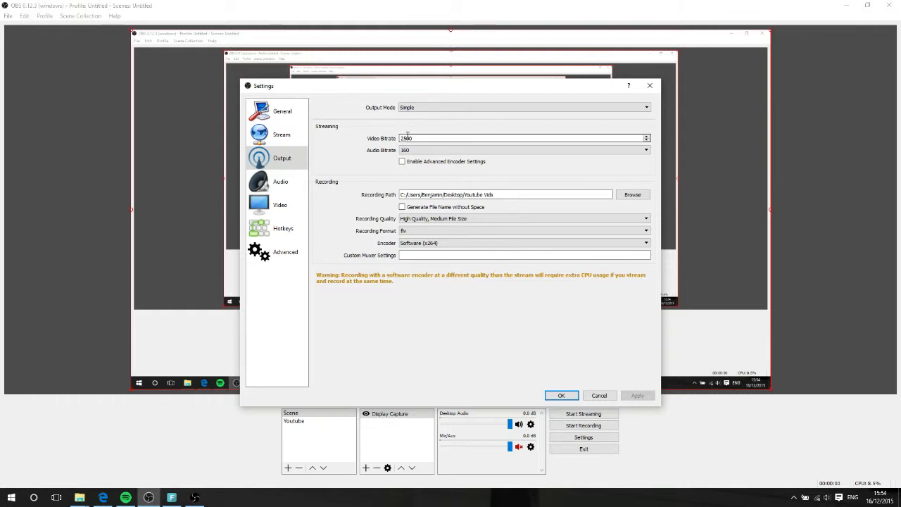
click(647, 135)
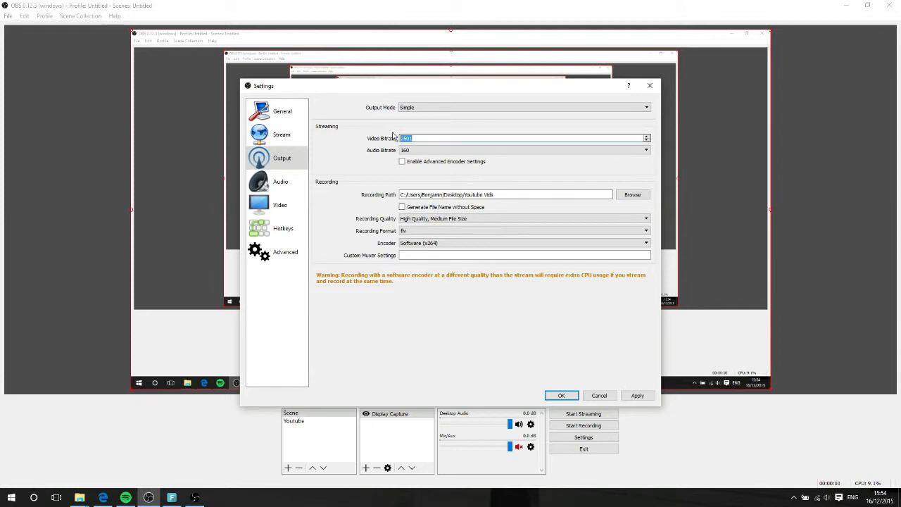
text(10000)
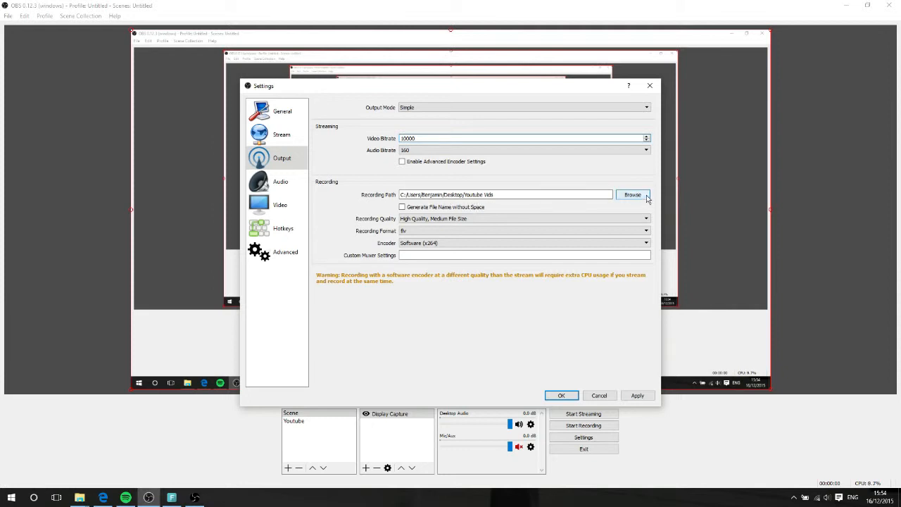
click(513, 219)
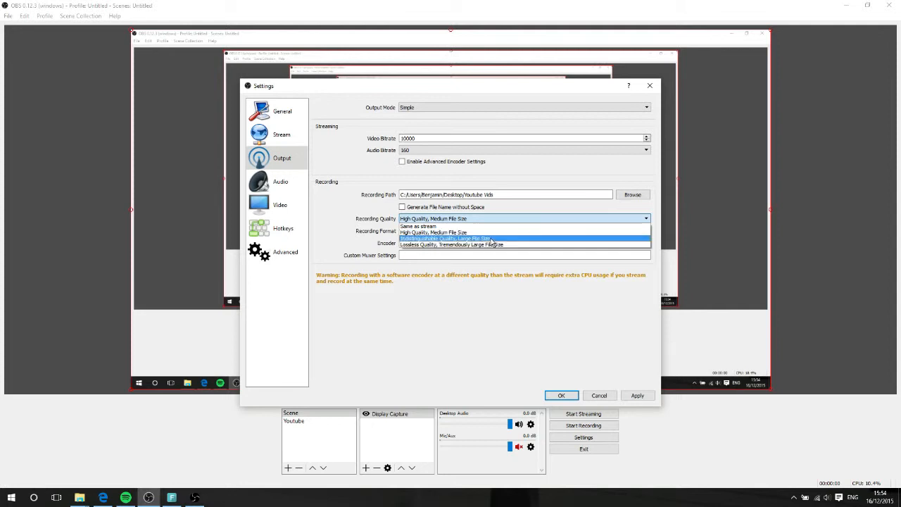
click(489, 231)
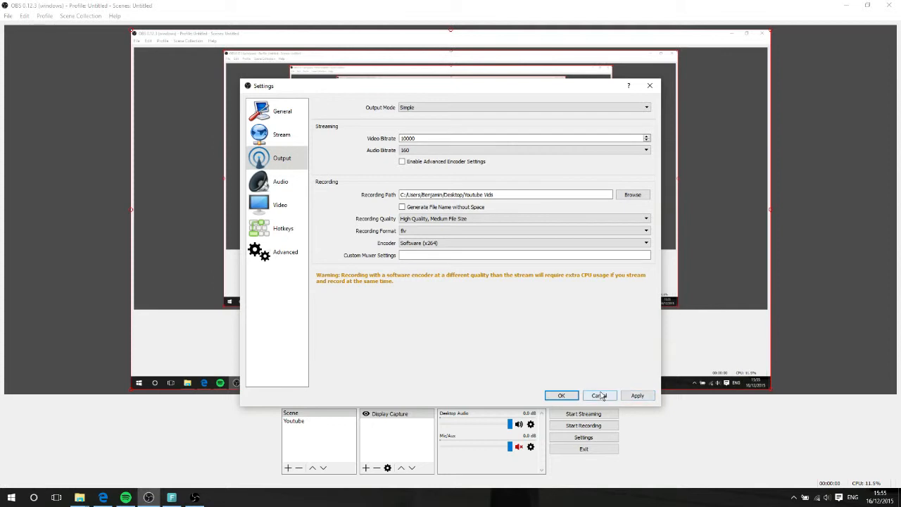
Review the Audio settings, including the Channels options
click(281, 181)
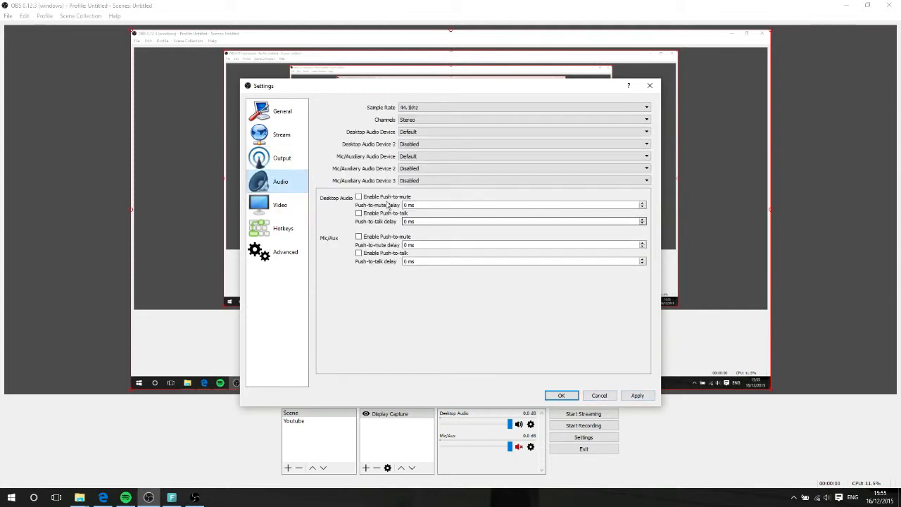
click(253, 160)
click(257, 181)
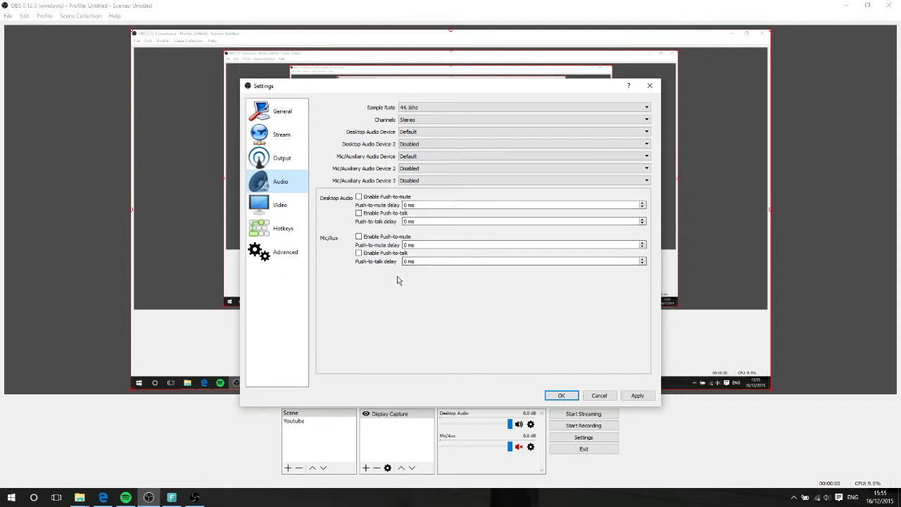
click(473, 121)
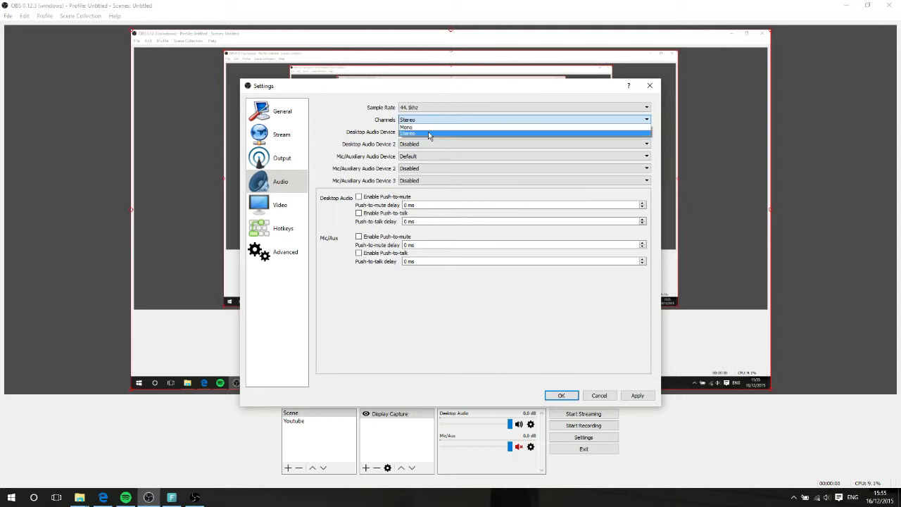
click(377, 121)
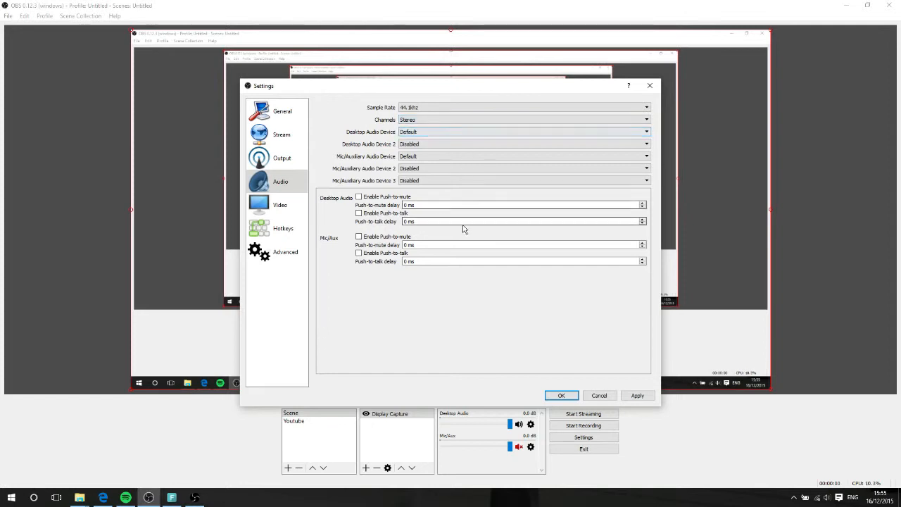
Review the Video settings, including the Renderer options
click(278, 204)
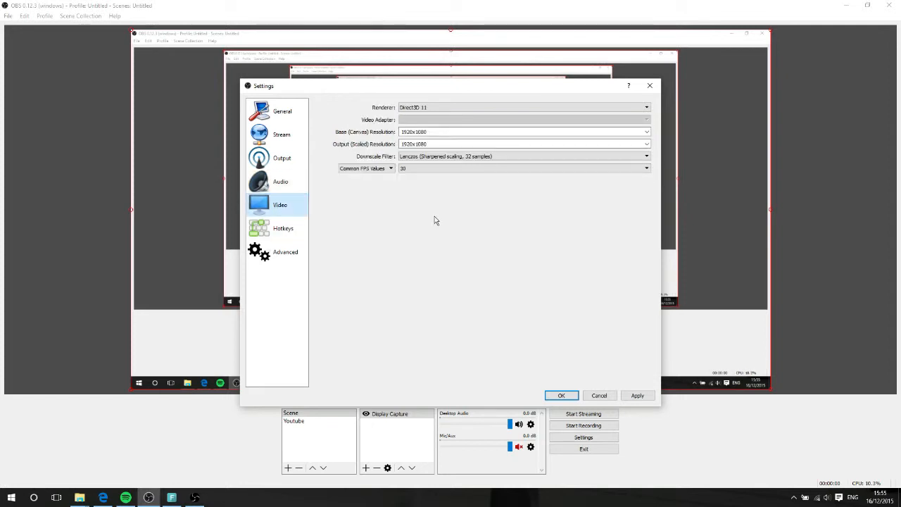
click(607, 111)
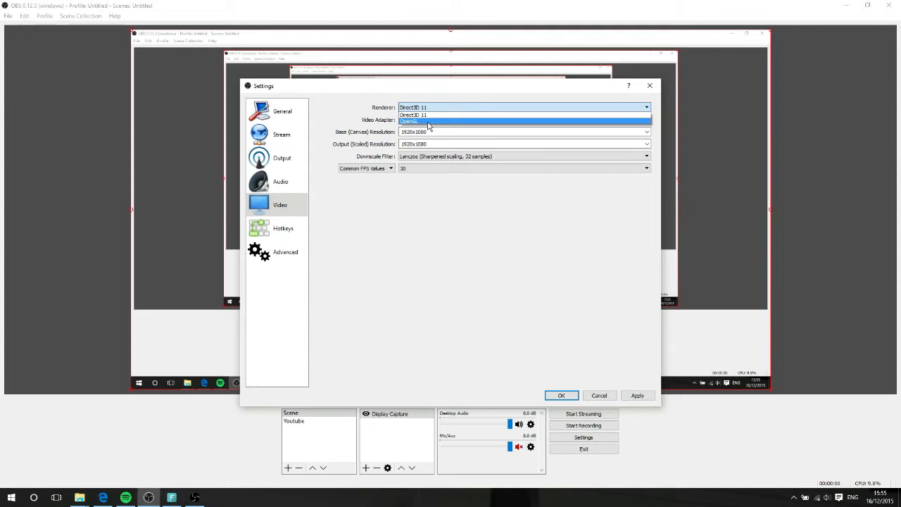
click(358, 106)
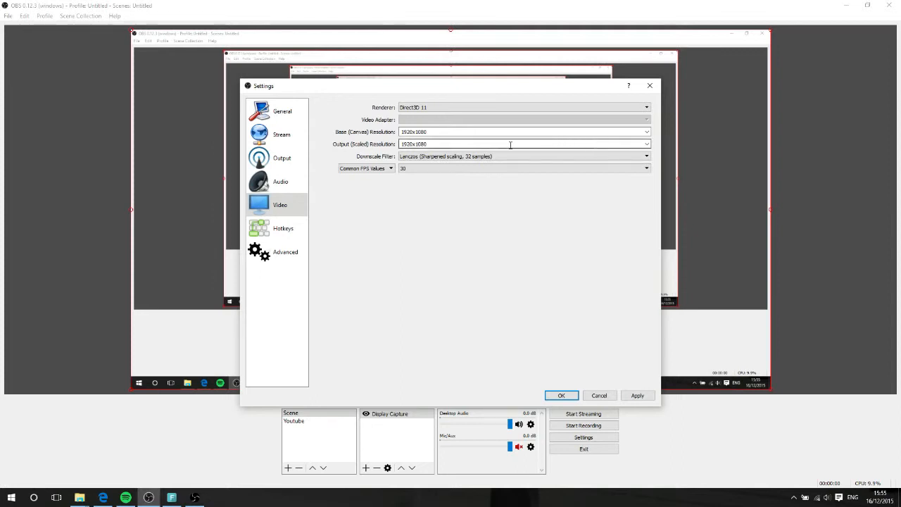
Review the base and output resolution options and the common FPS values in the Video settings
click(649, 133)
click(649, 132)
click(646, 145)
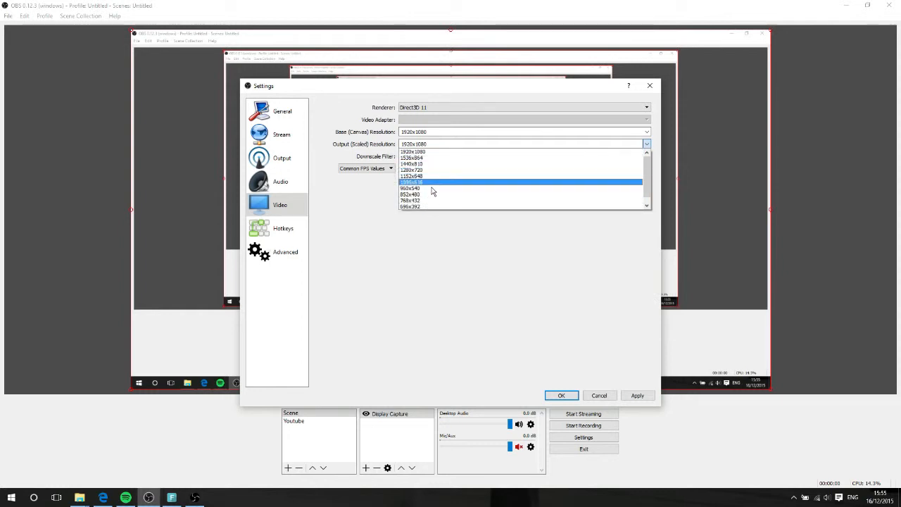
click(431, 261)
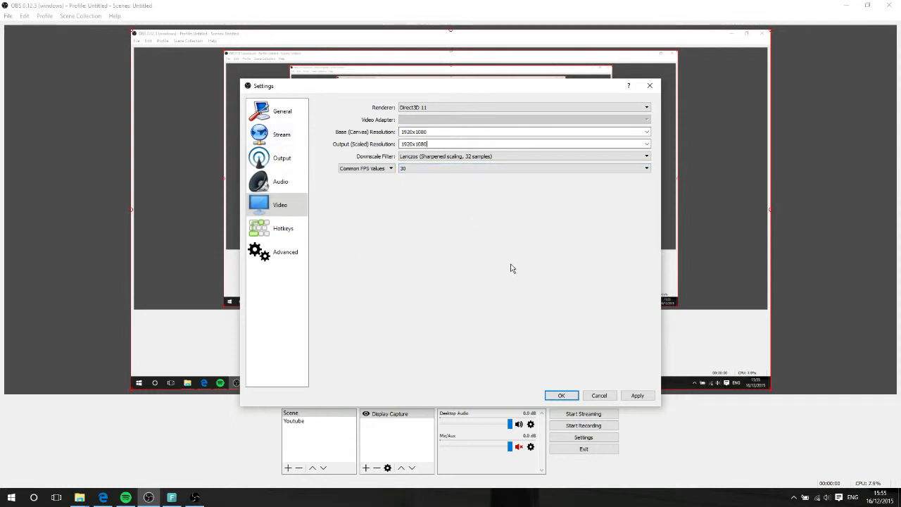
click(465, 171)
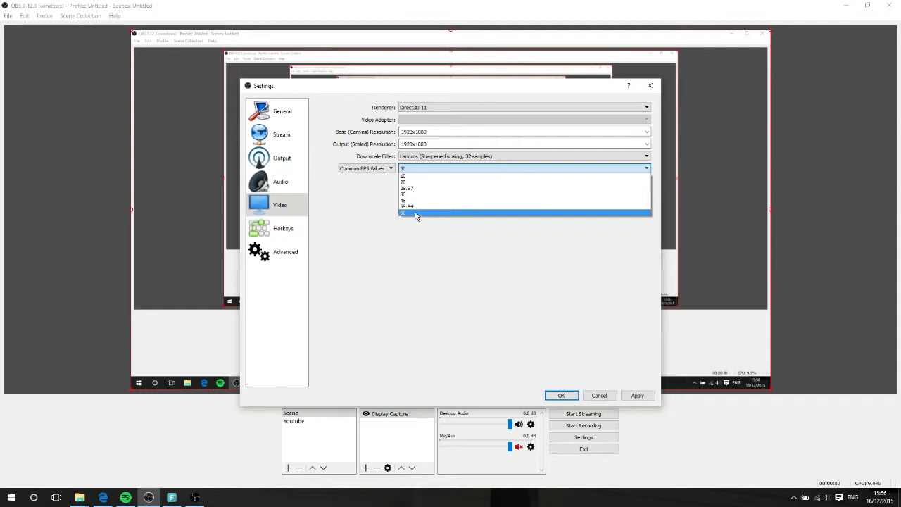
click(416, 245)
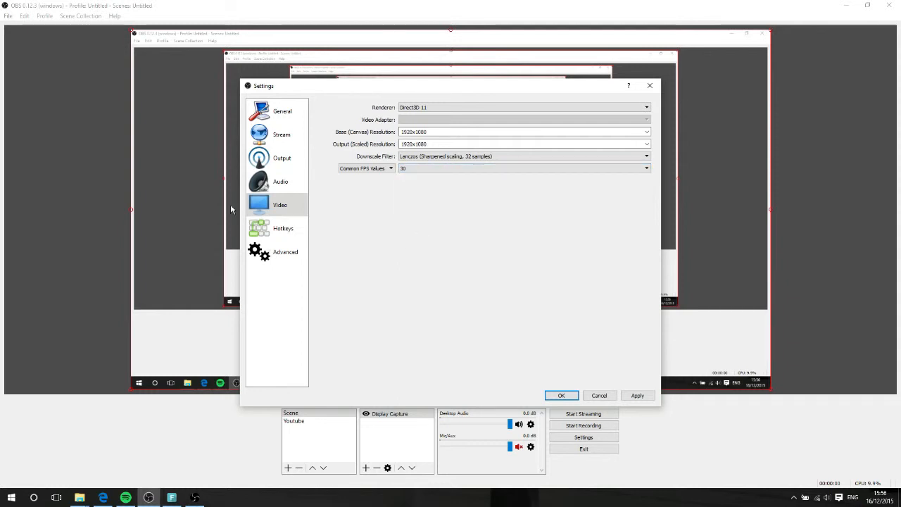
Review the Hotkeys and Advanced settings pages, then cancel the Settings dialog
click(270, 230)
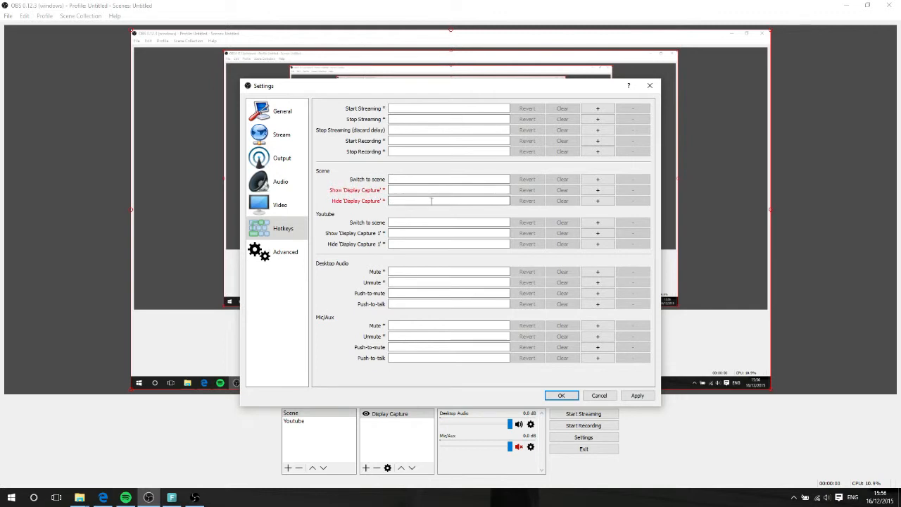
click(278, 260)
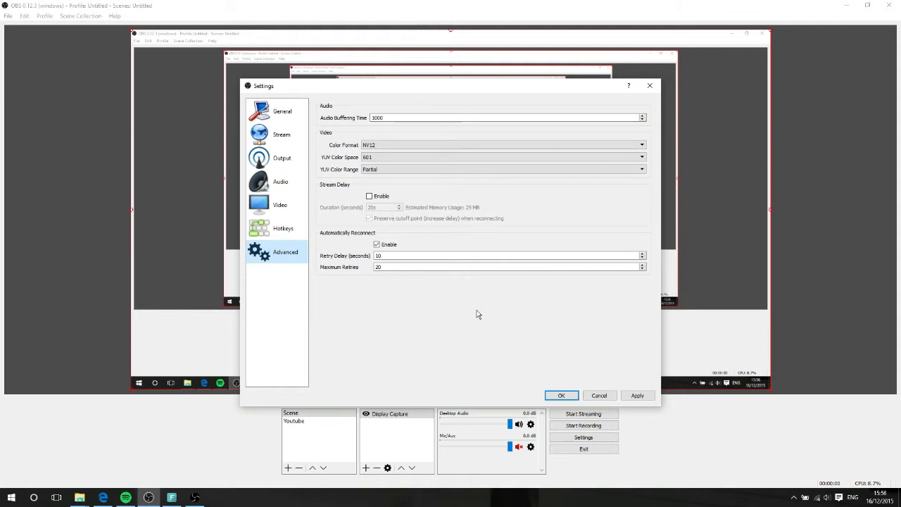
click(599, 395)
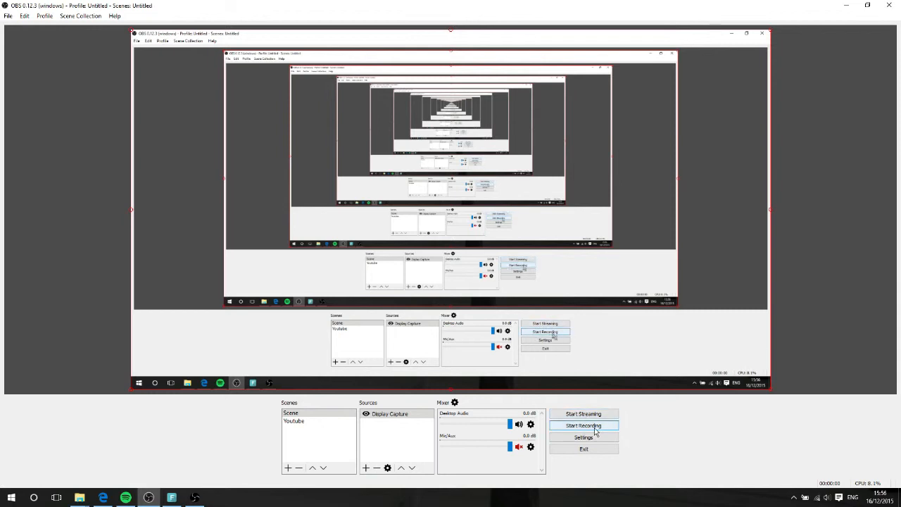
Close OBS Studio and switch to the browser showing the YouTube channel page
click(889, 7)
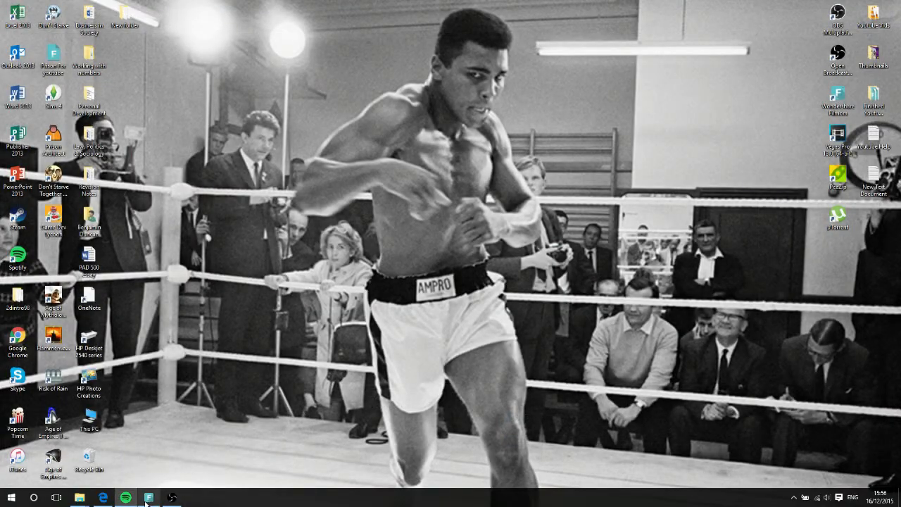
click(103, 498)
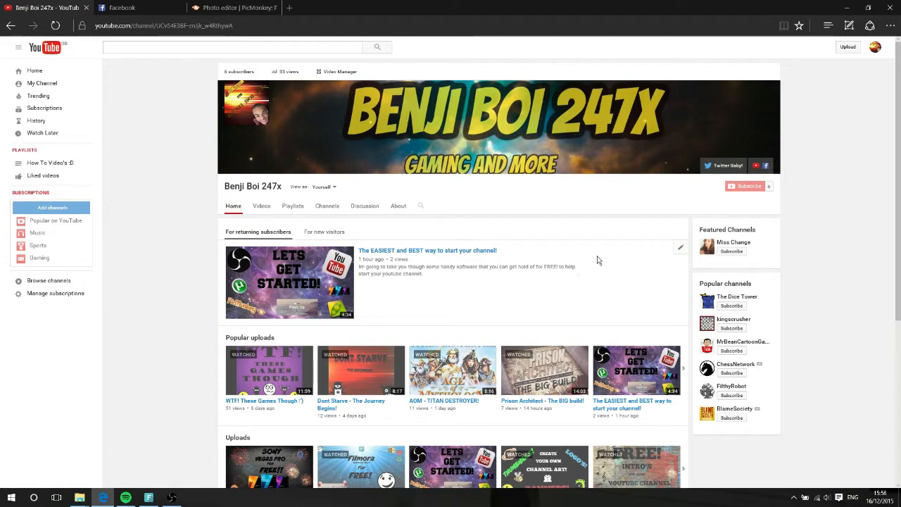
Scroll through the YouTube channel page, then bring up the Open Broadcaster Software recording window
scroll(603, 258, down, 3)
scroll(603, 258, up, 3)
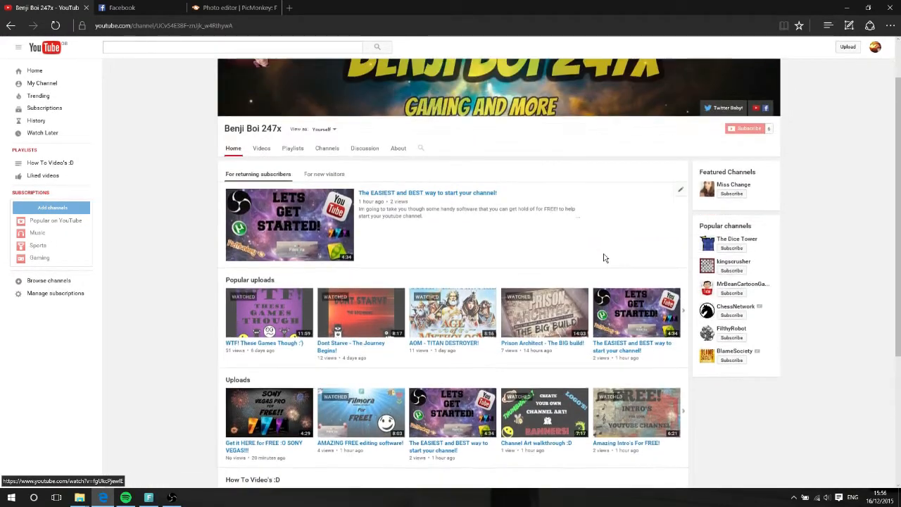
scroll(573, 282, down, 5)
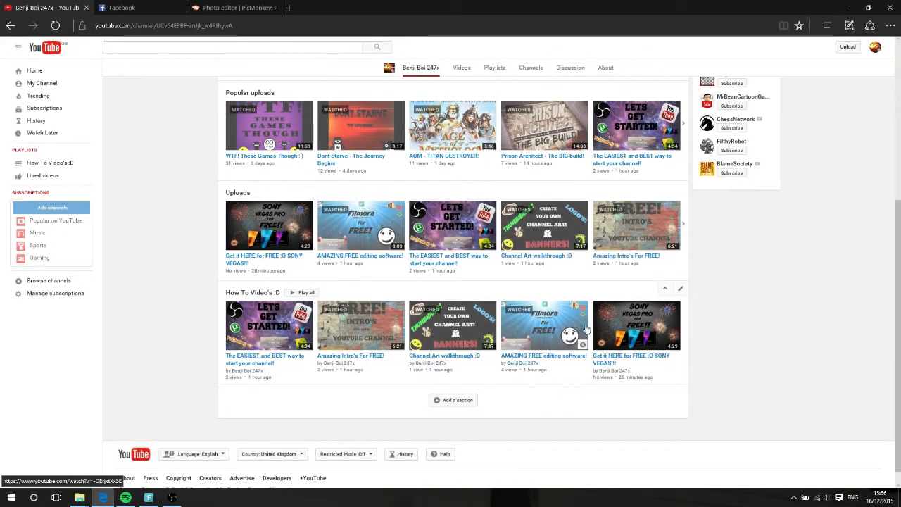
scroll(322, 335, up, 2)
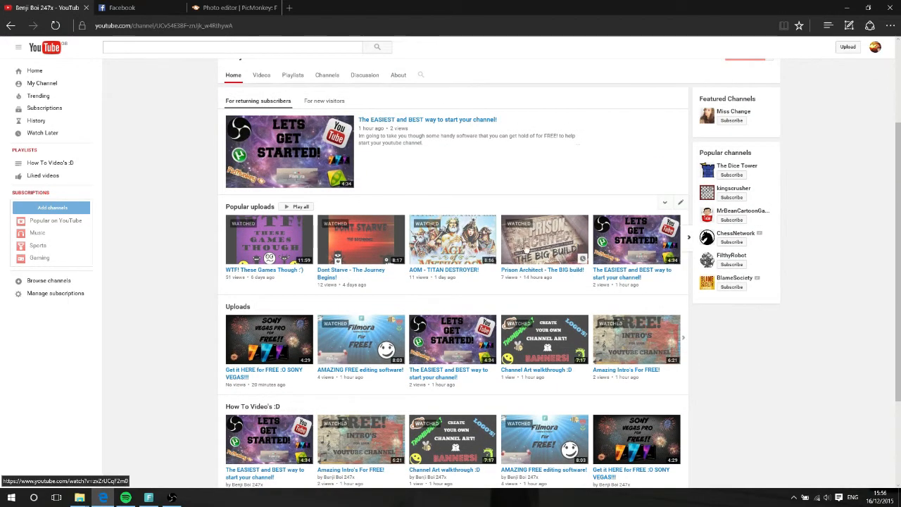
scroll(522, 247, up, 2)
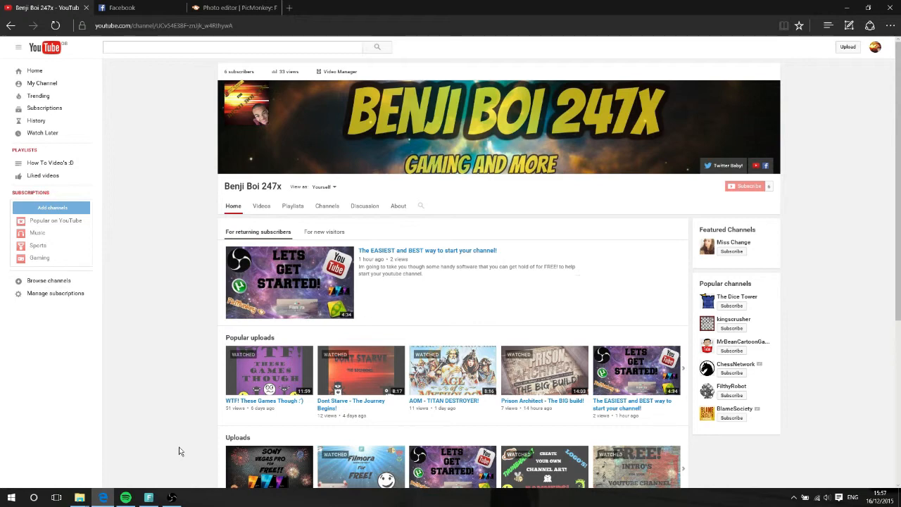
click(171, 498)
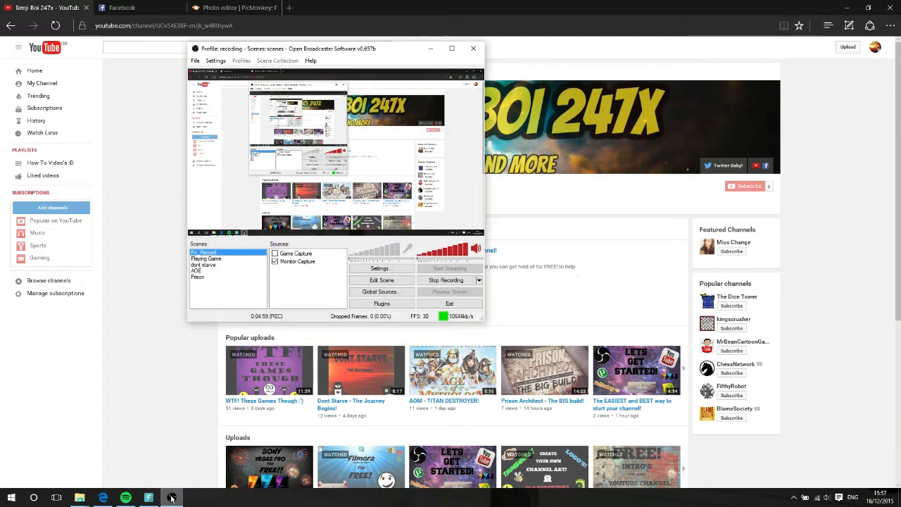